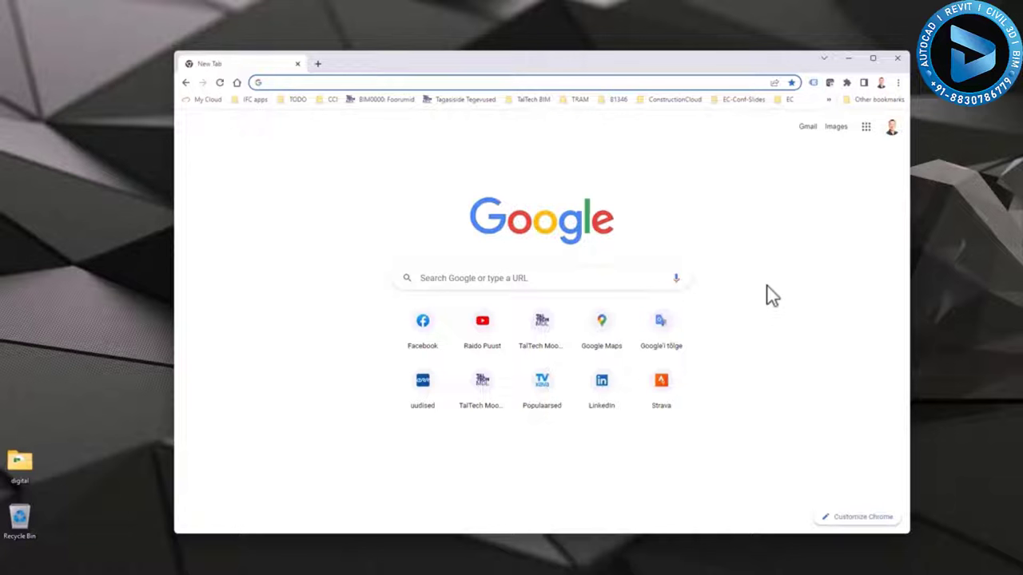
Go to autodesk.com/autocad by accepting the address bar's suggestion for 'autodesk'
type("autodesk")
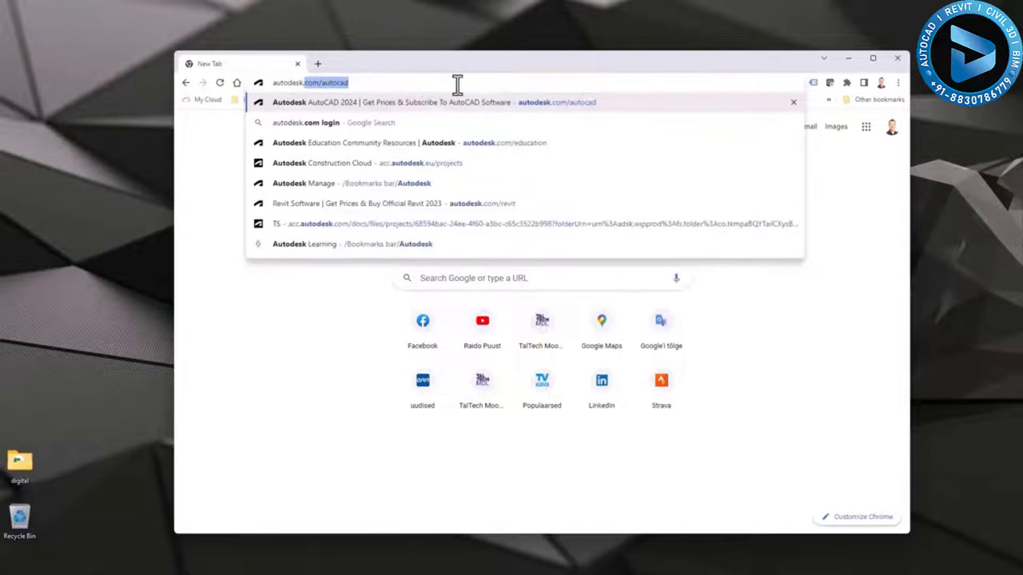
key("End")
key("Return")
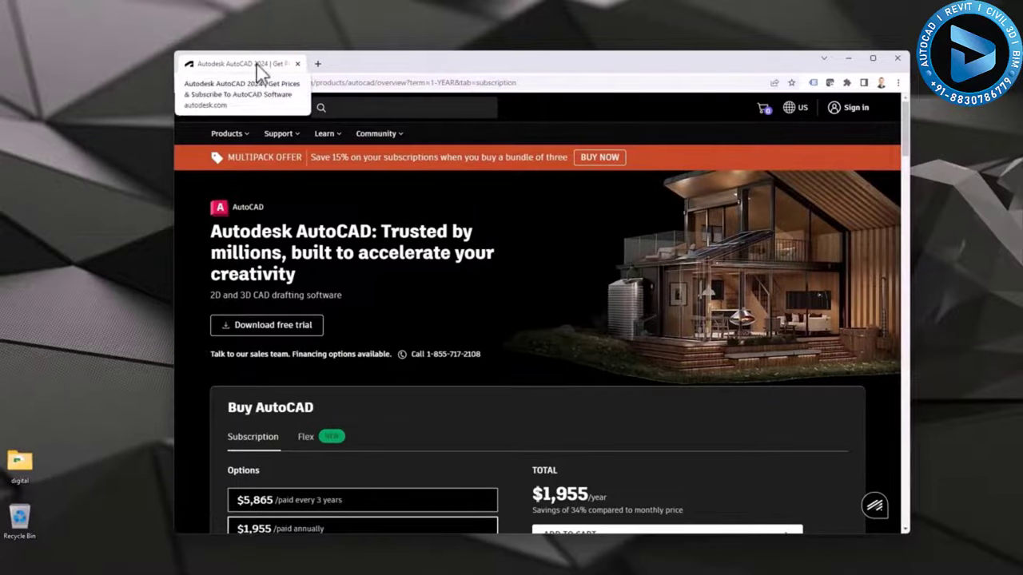
Start the AutoCAD free trial and continue sign-in with the prefilled account e-mail
left_click(267, 326)
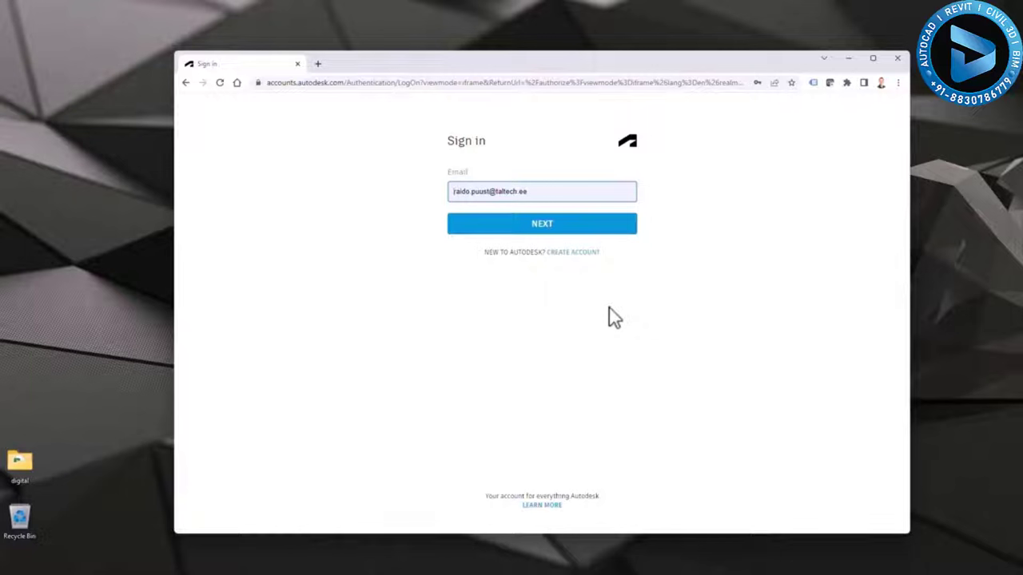
left_click(544, 232)
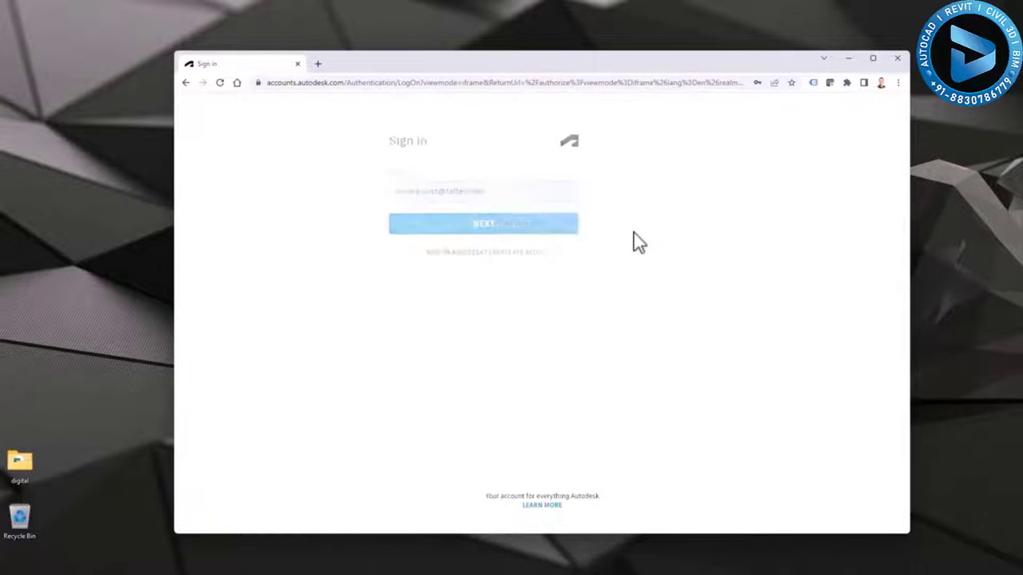
Sign in, then mark the trial as first-time use with job level Manager
left_click(546, 267)
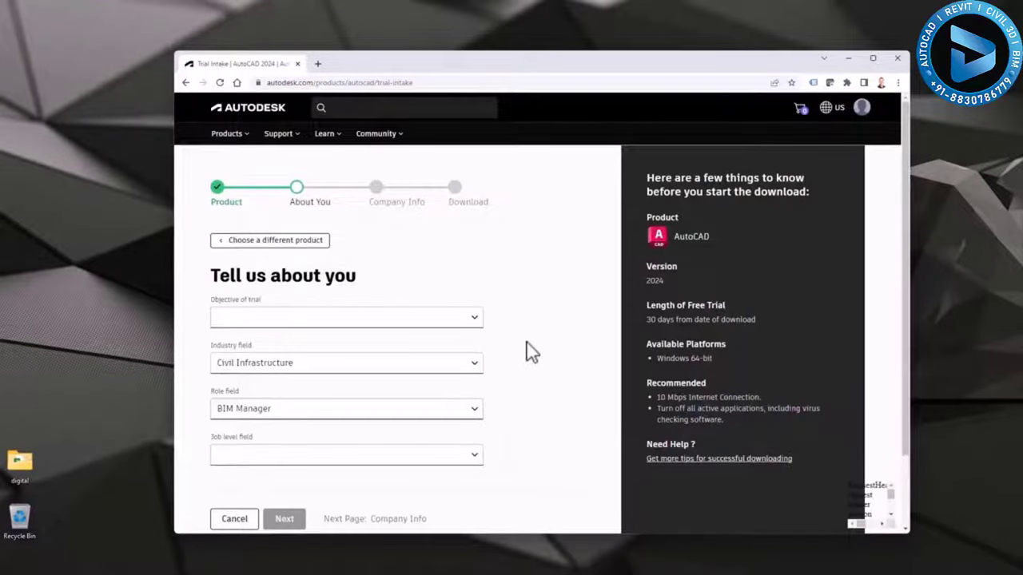
scroll(543, 365, "down", 1)
left_click(473, 270)
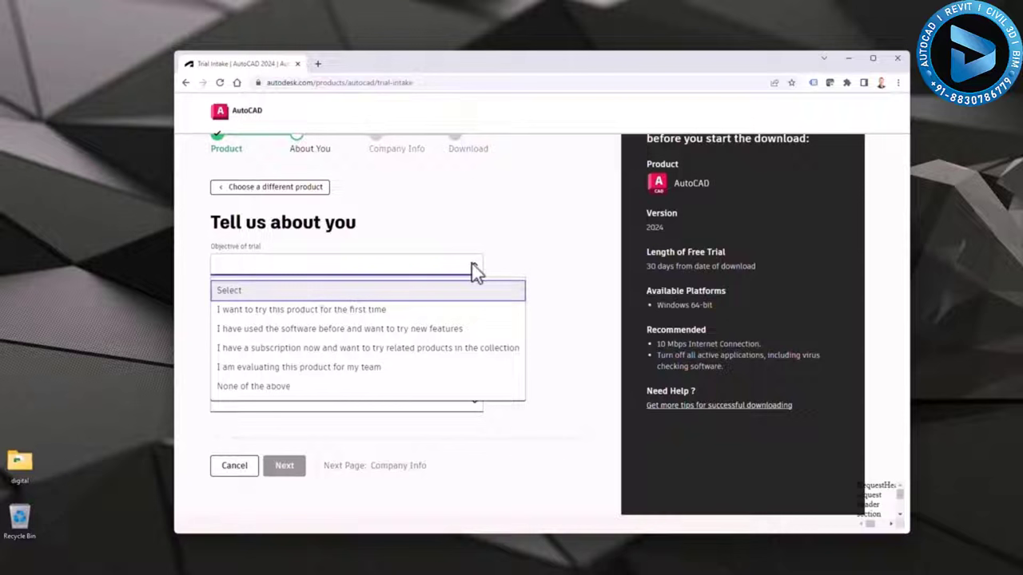
left_click(297, 311)
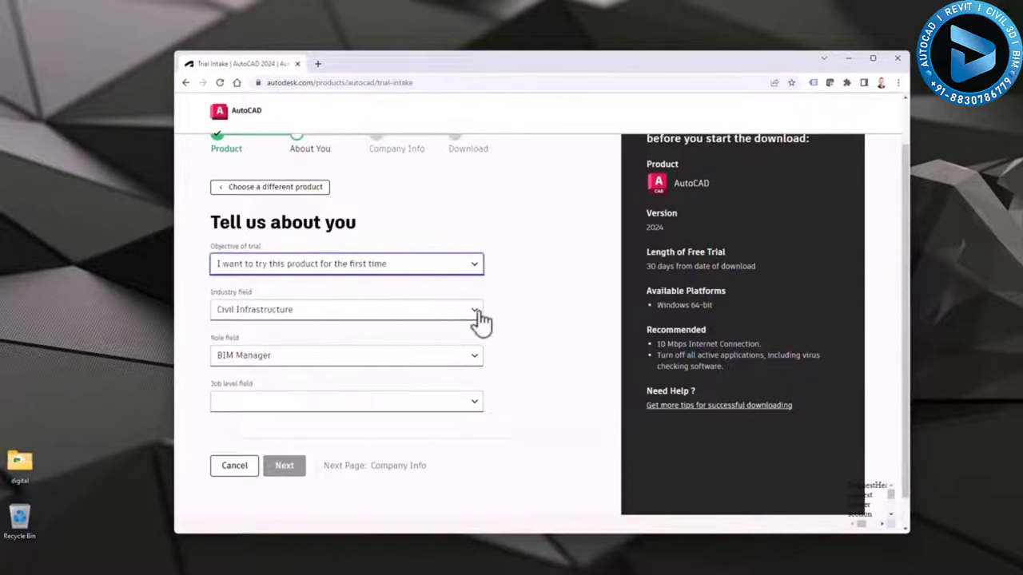
left_click(272, 401)
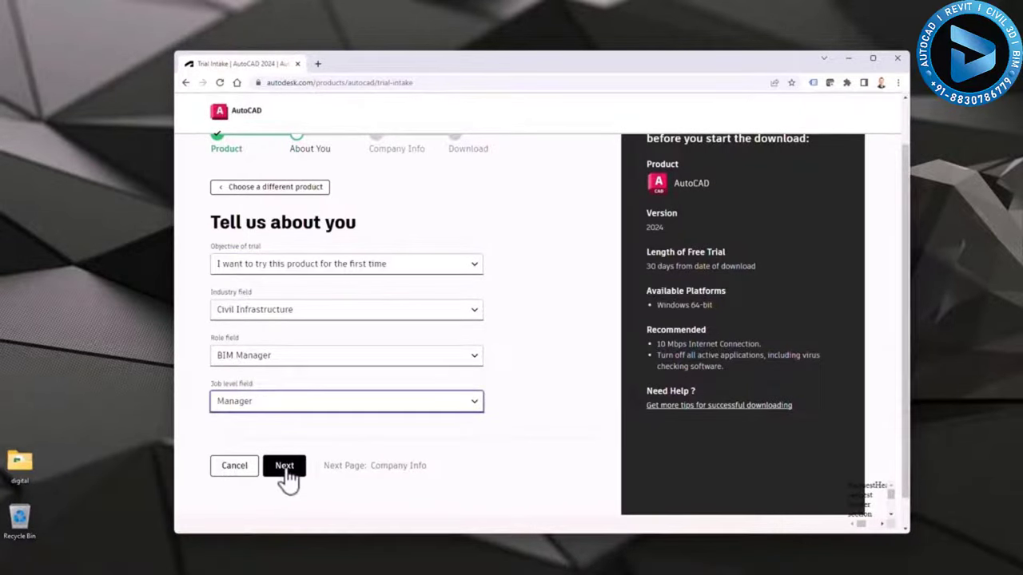
Move past the Company Info step to the trial's Download step in a maximized window
left_click(294, 473)
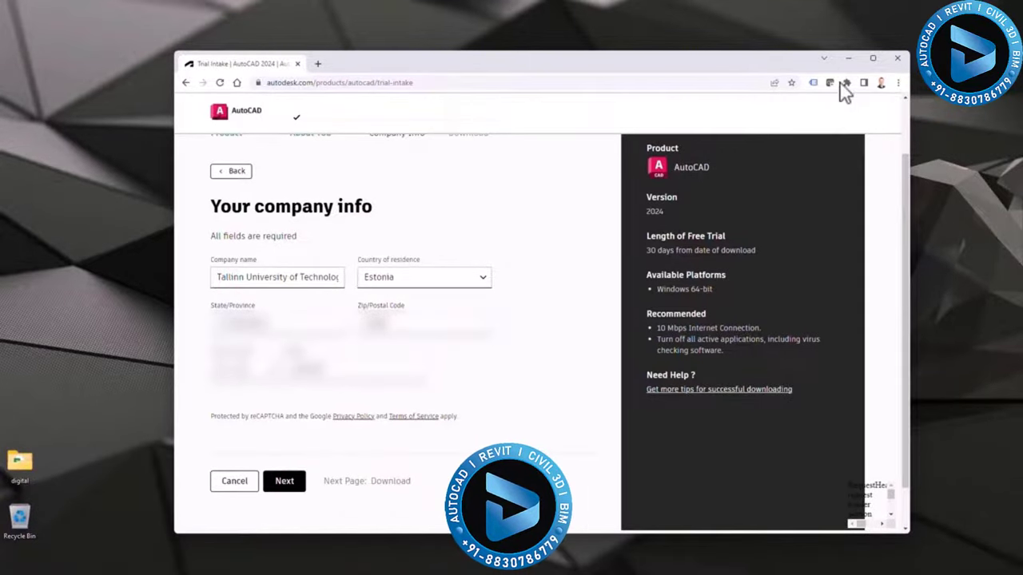
left_click(872, 58)
left_click(197, 475)
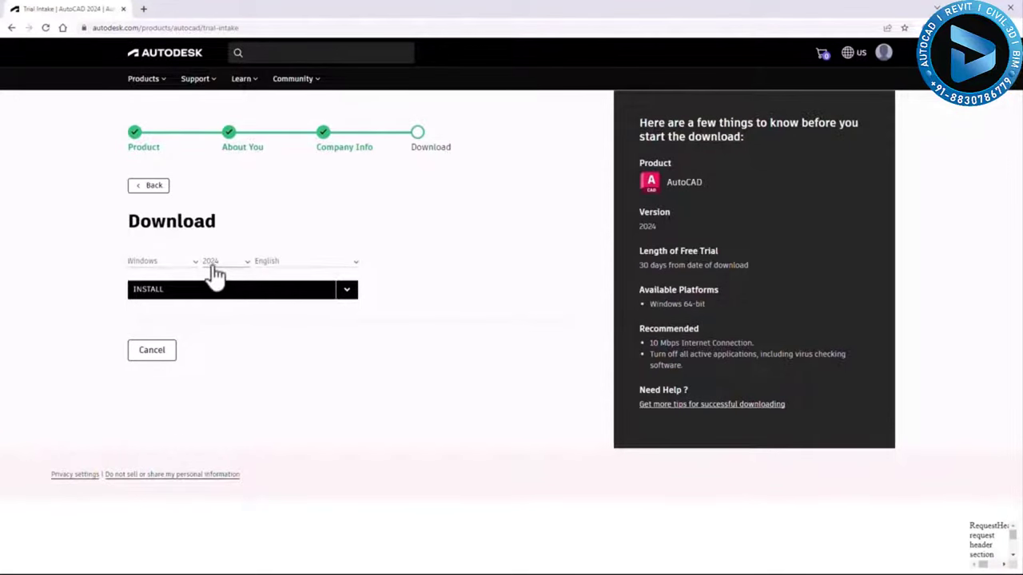
Expand the INSTALL button's dropdown to show the INSTALL and DOWNLOAD choices
left_click(349, 293)
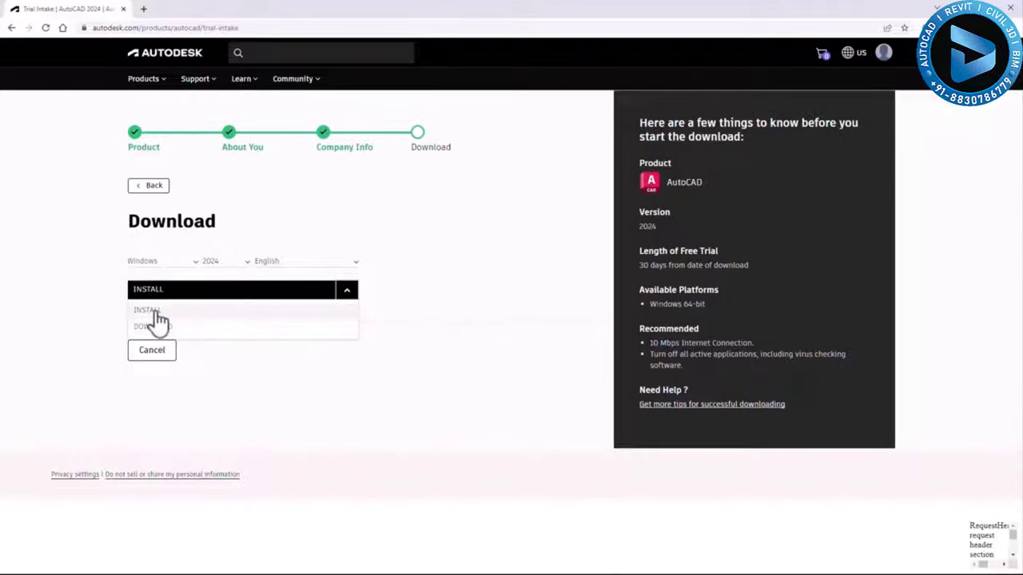
Choose DOWNLOAD and save the first installer part into a new AutoCAD folder in C:\install\Autodesk\2024
left_click(155, 329)
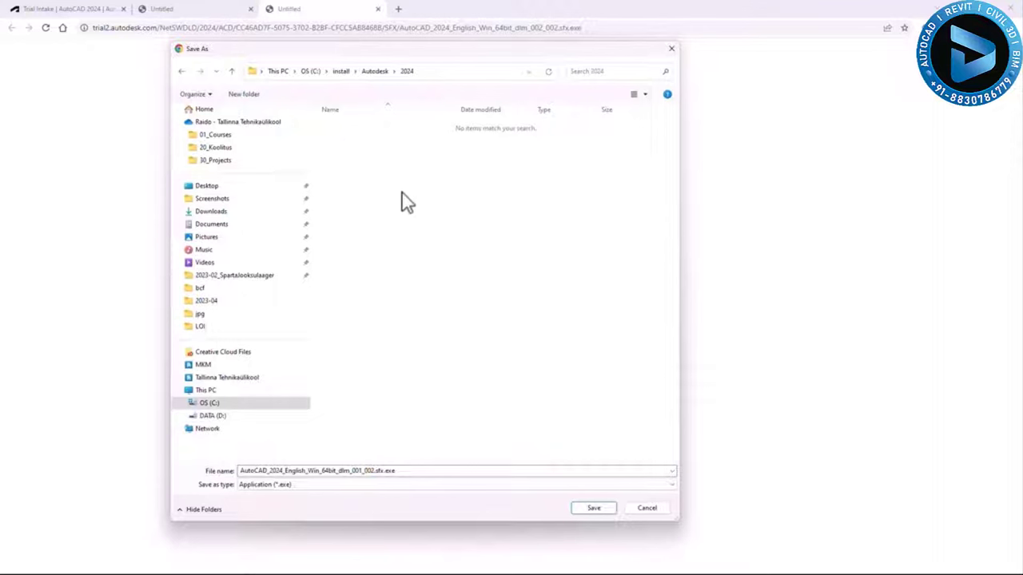
right_click(403, 198)
mouse_move(514, 297)
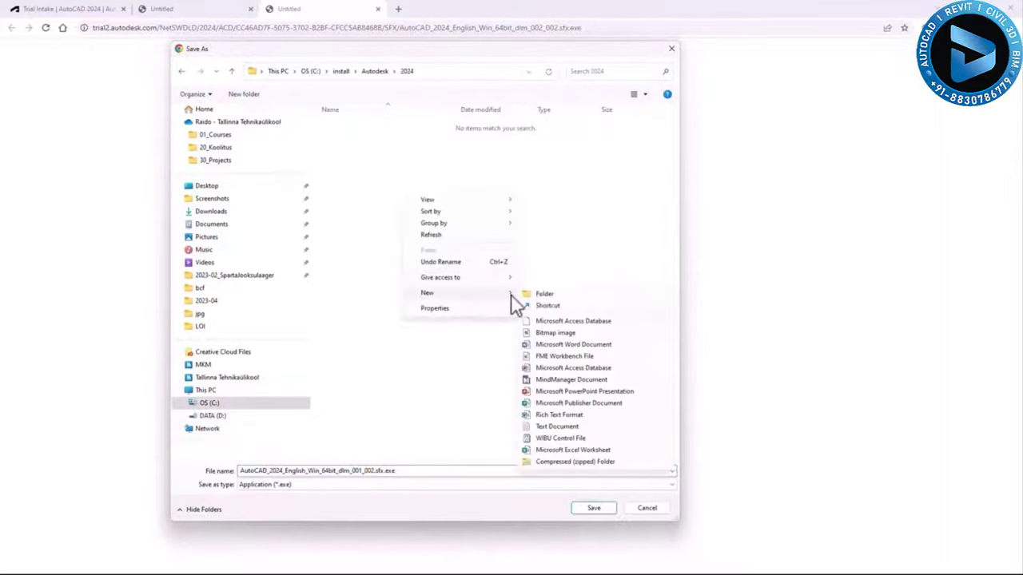
left_click(560, 297)
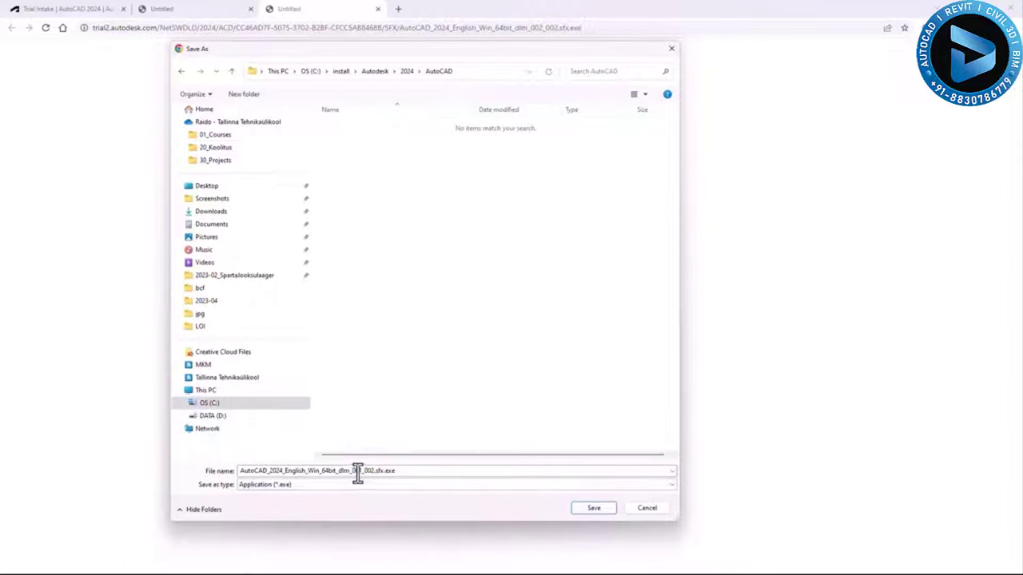
left_click(569, 508)
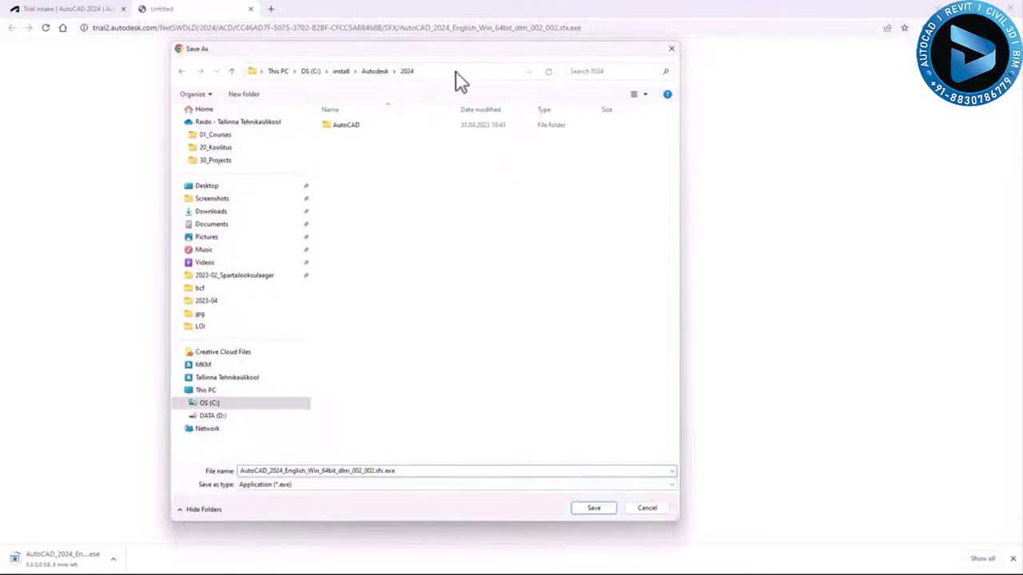
Save the second installer part into the same AutoCAD folder
left_click(358, 134)
double_click(358, 132)
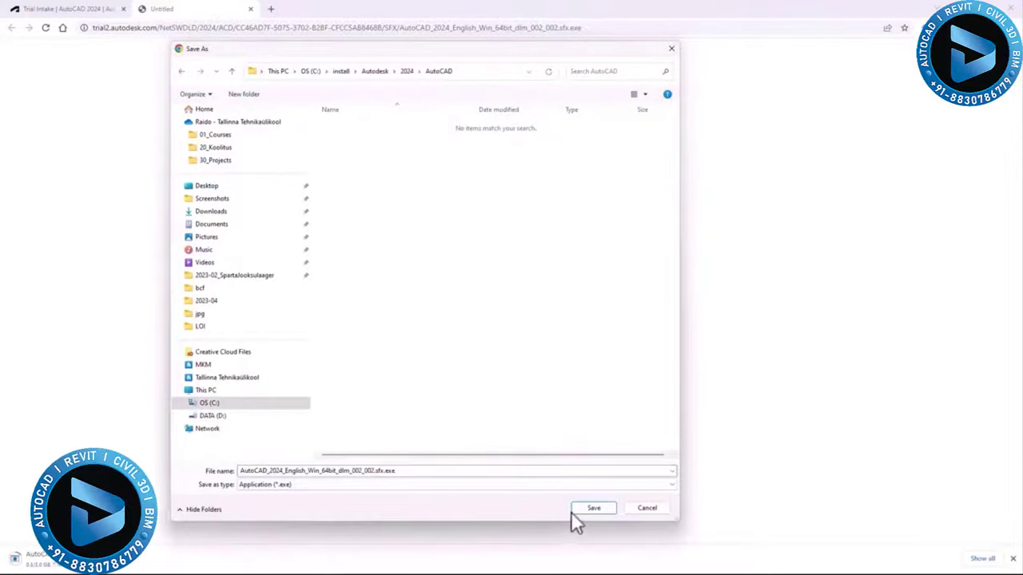
left_click(594, 508)
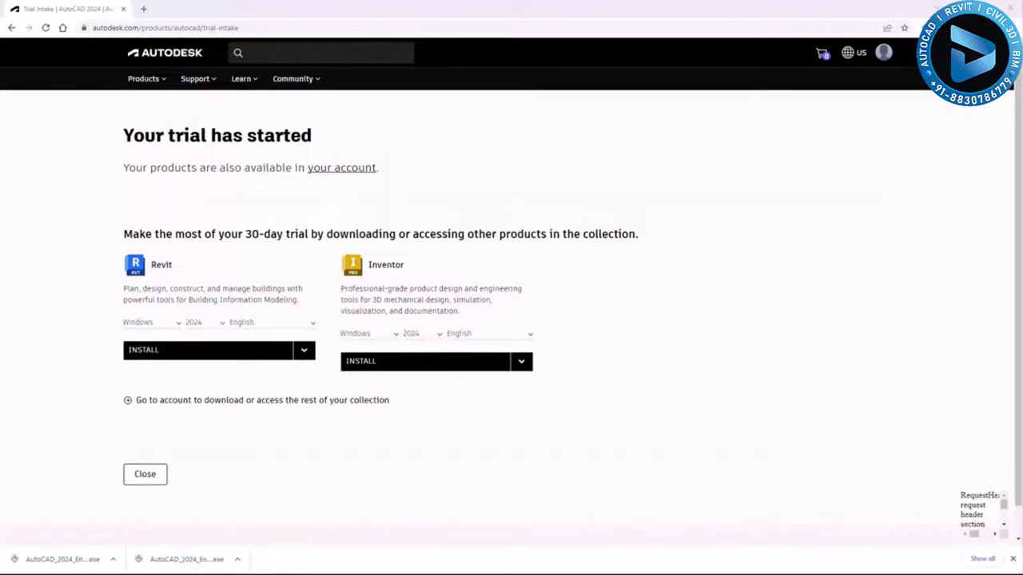
Center the File Explorer window showing the AutoCAD folder with both installer parts
left_click_drag(871, 270, 471, 157)
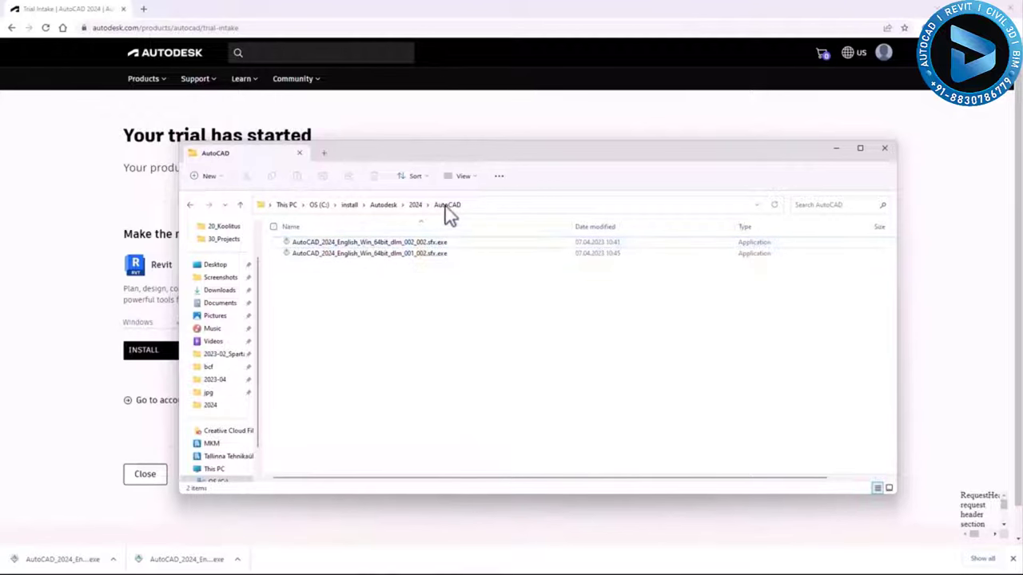
Run AutoCAD_2024_English_Win_64bit_dlm_001_002.sfx.exe to start the self-extractor
double_click(410, 254)
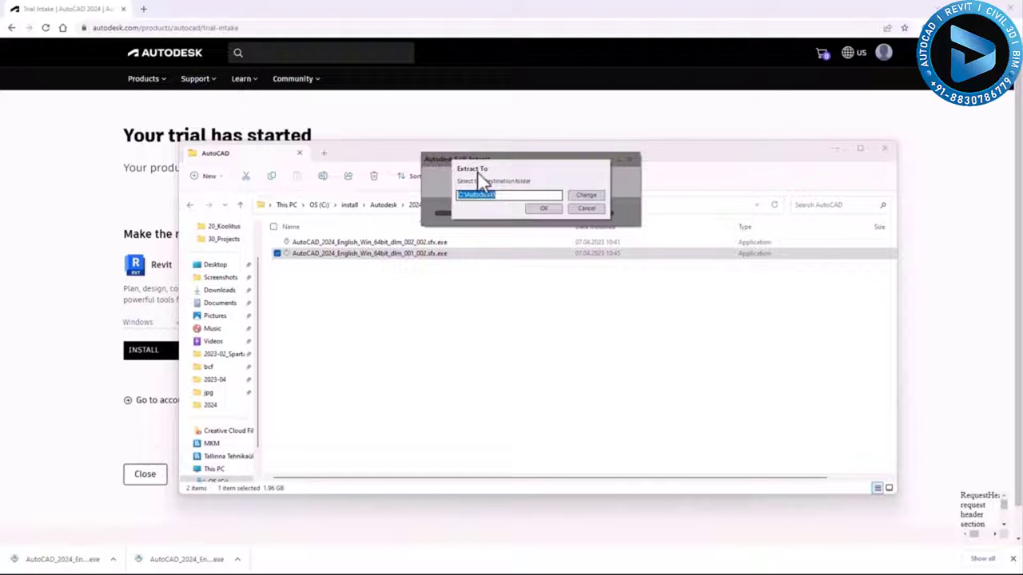
Extract the installer into C:\install\Autodesk\2024\AutoCAD, using the path copied from Explorer
left_click(310, 177)
left_click_drag(357, 151, 262, 155)
left_click(374, 210)
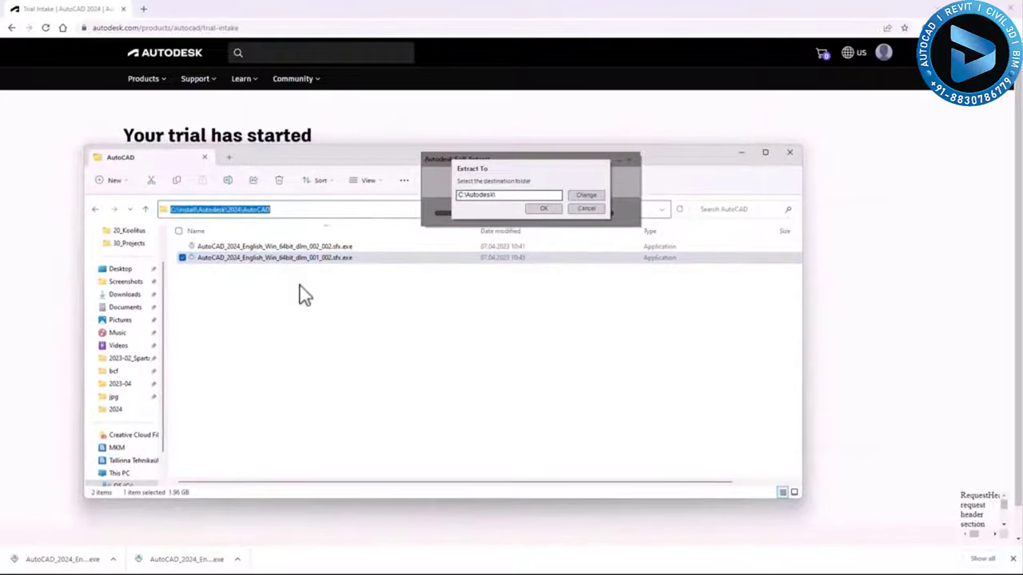
key("ctrl+c")
left_click(538, 195)
key("ctrl+a")
key("ctrl+v")
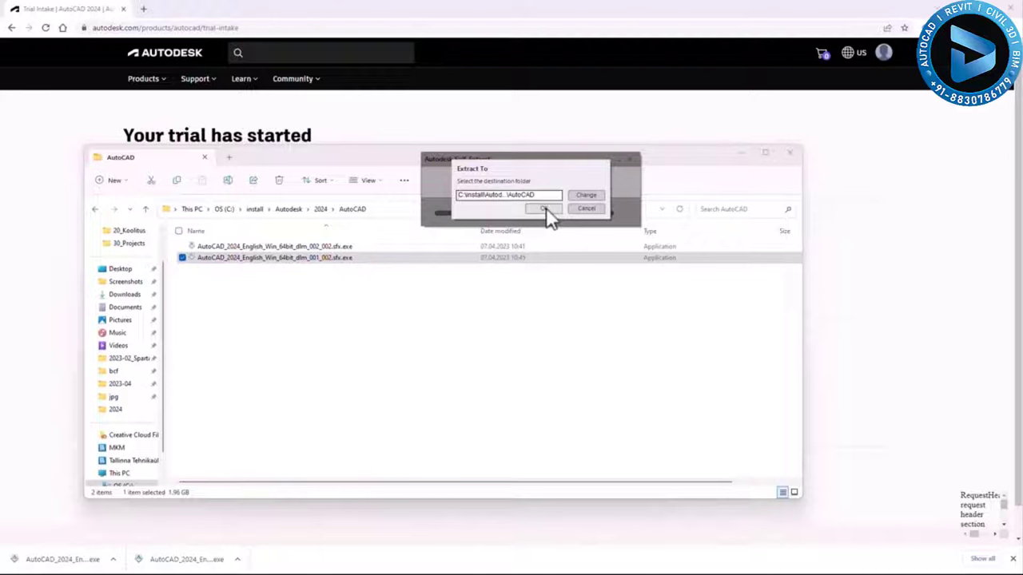
left_click(543, 210)
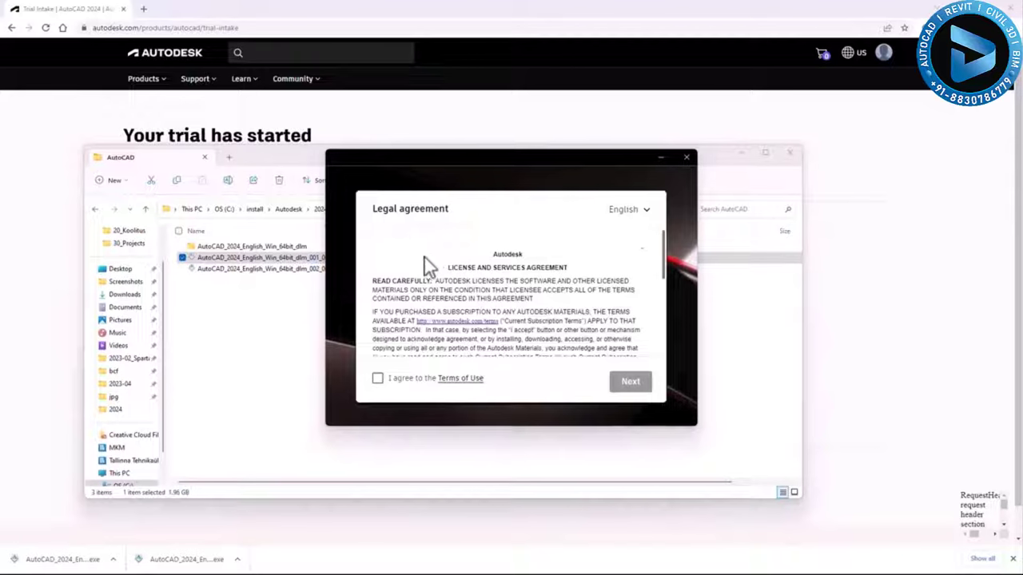
Agree to the Terms of Use and continue to the install-location page
left_click(378, 378)
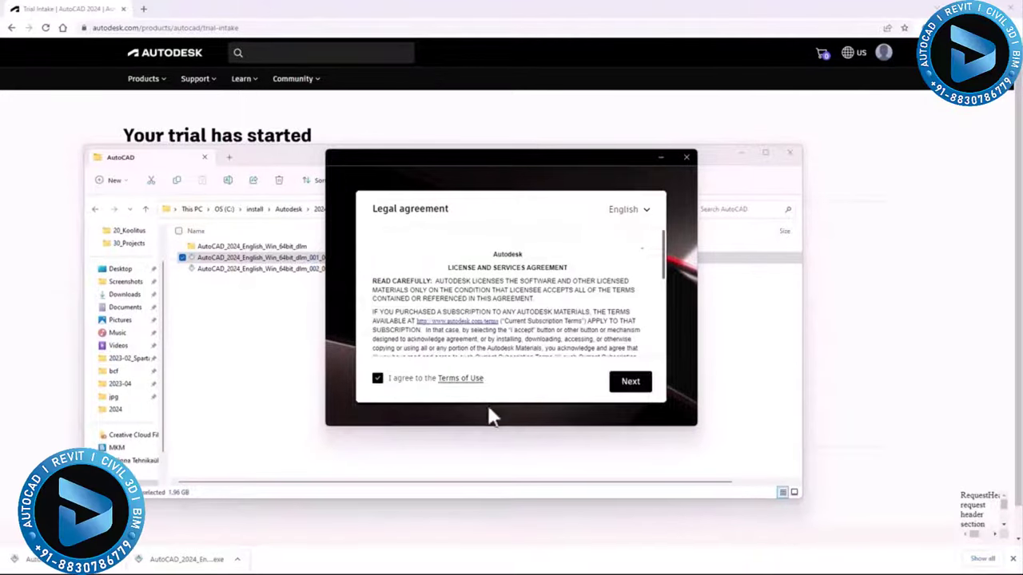
left_click(631, 383)
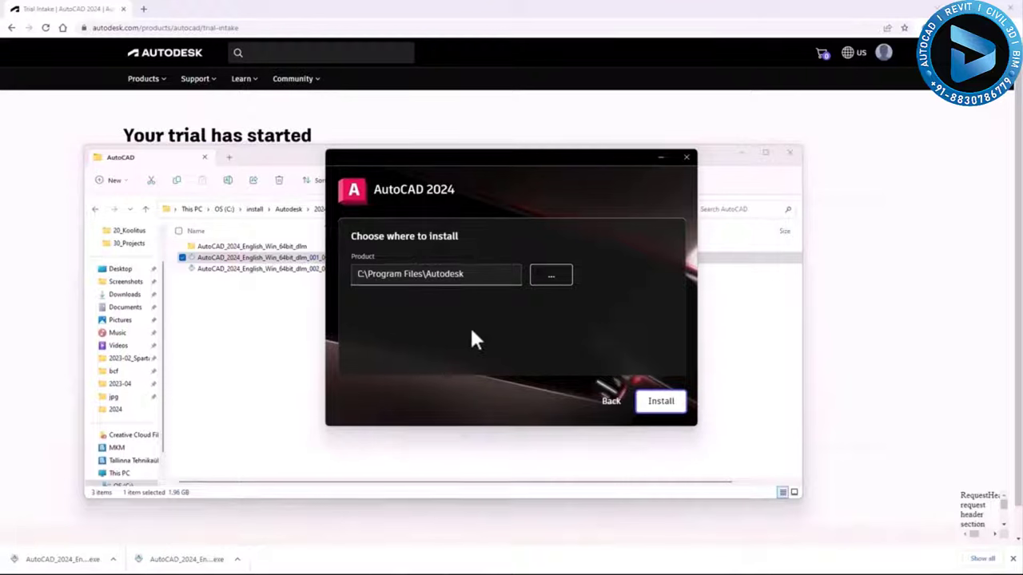
Check the extracted dlm folder and both sfx.exe parts, then return to the installer window
double_click(209, 248)
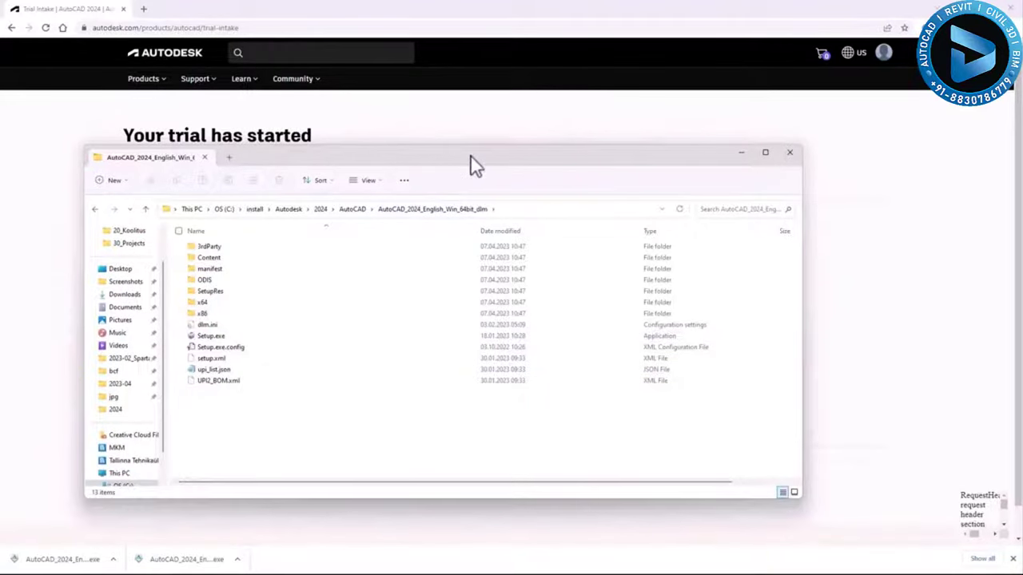
left_click_drag(472, 164, 469, 207)
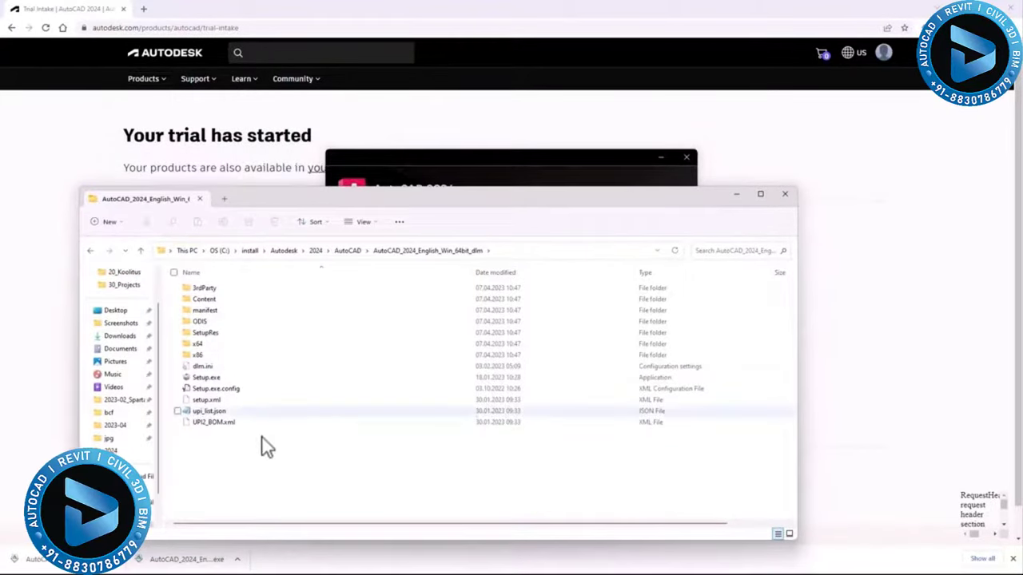
left_click(352, 252)
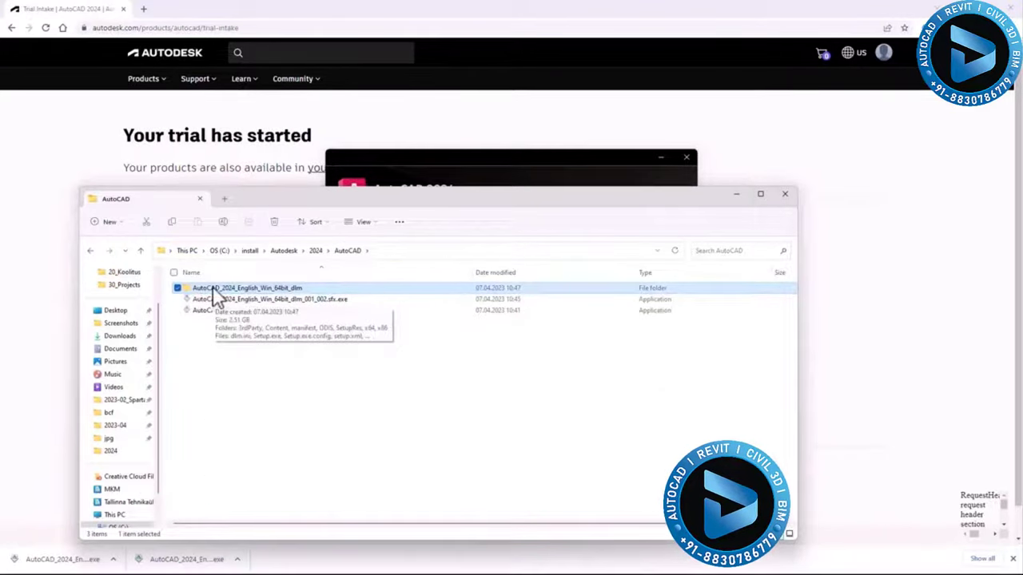
left_click(334, 302)
left_click(334, 311, "shift")
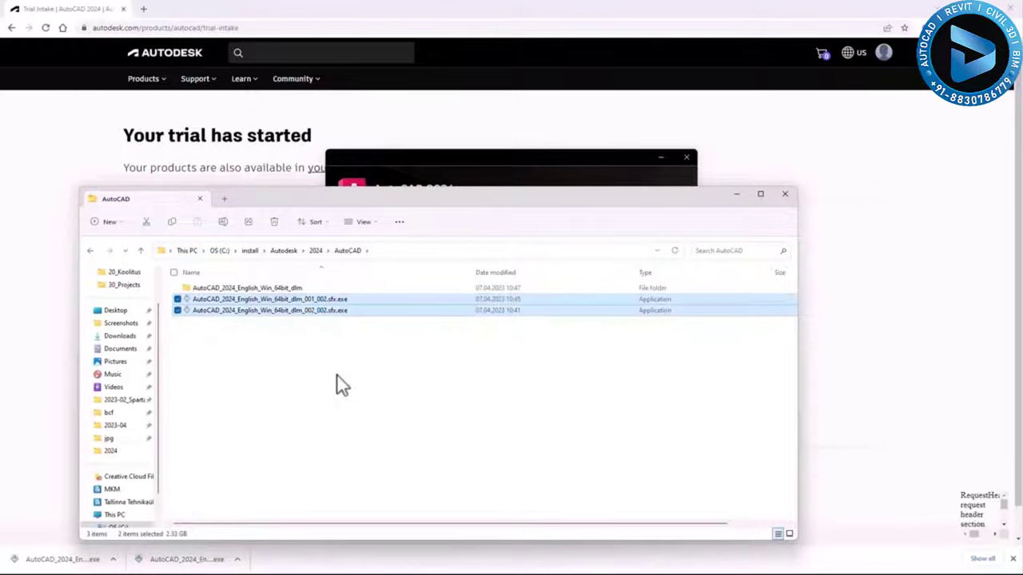
left_click(338, 385)
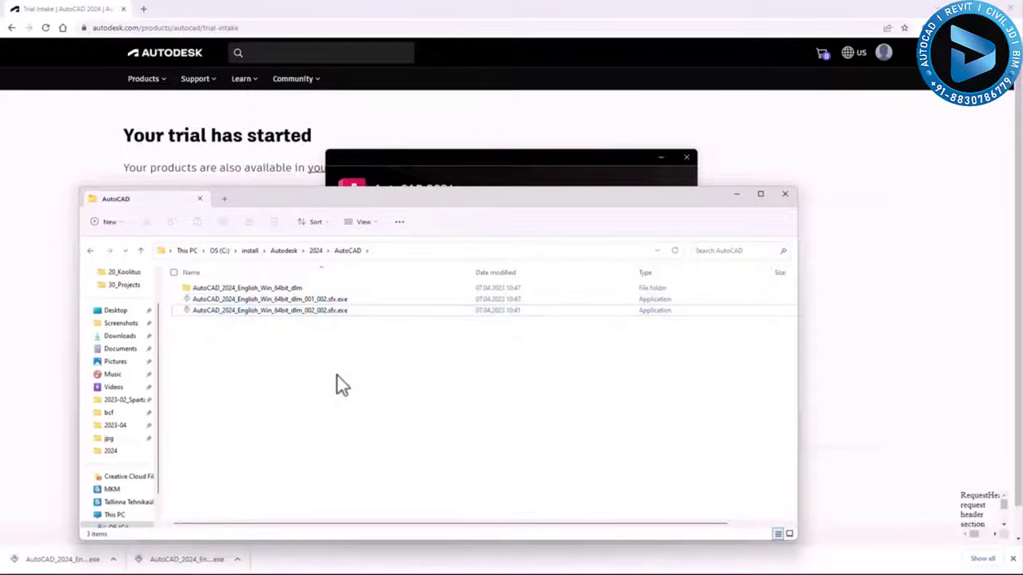
left_click(285, 288)
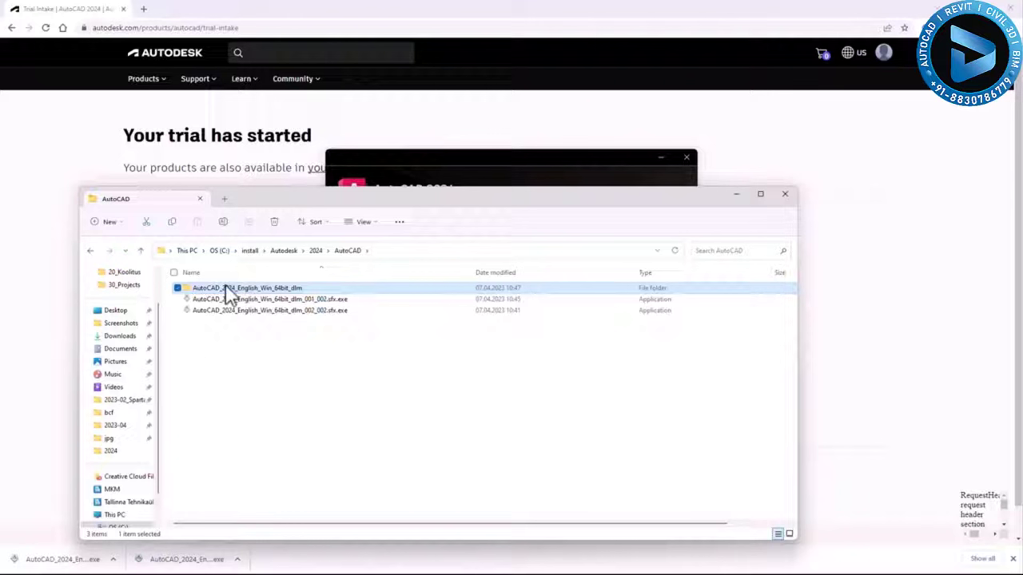
left_click(480, 352)
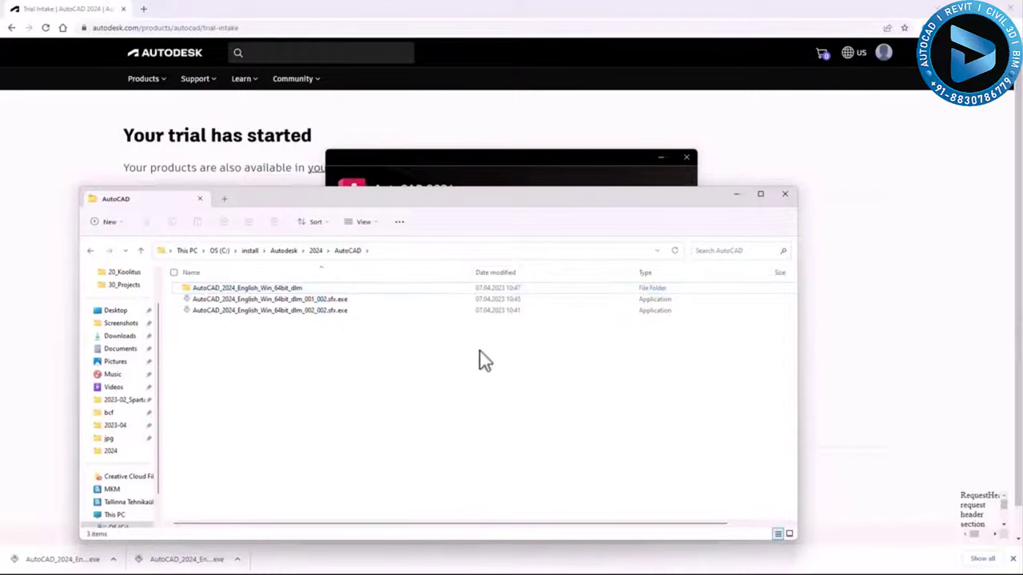
left_click(514, 160)
Start the AutoCAD 2024 installation and minimize File Explorer and Chrome while it runs
left_click(661, 402)
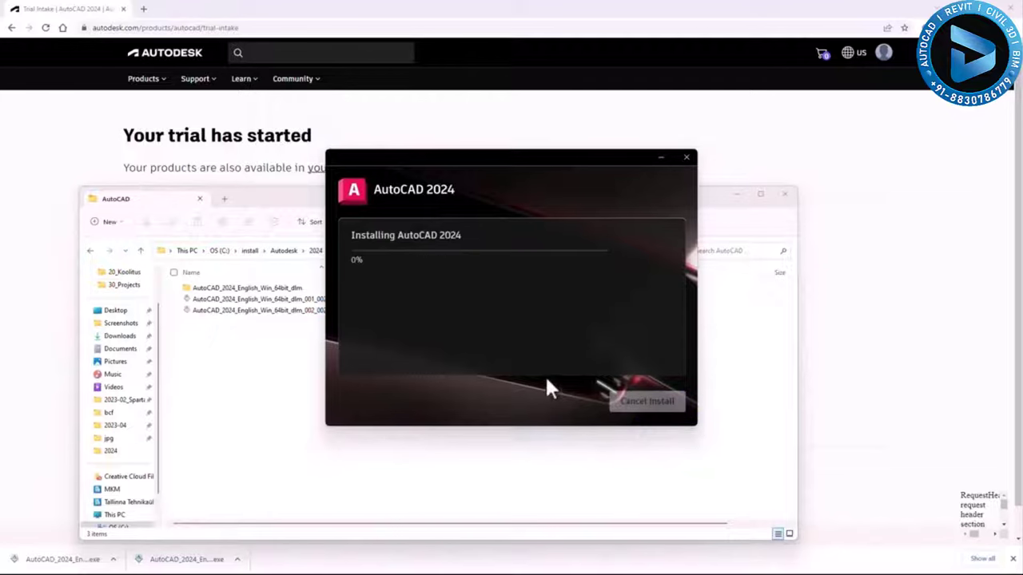
left_click(736, 195)
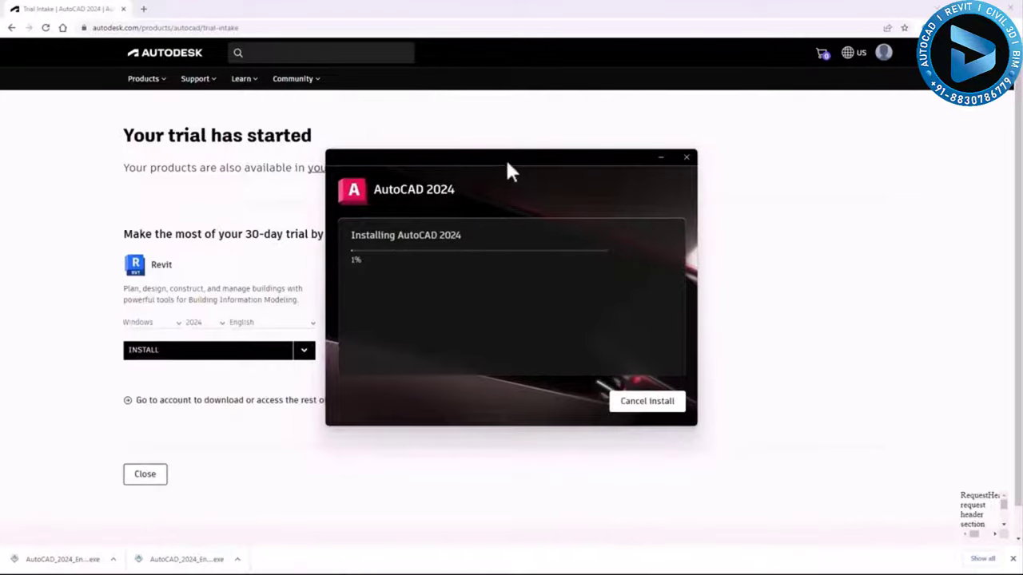
left_click(956, 8)
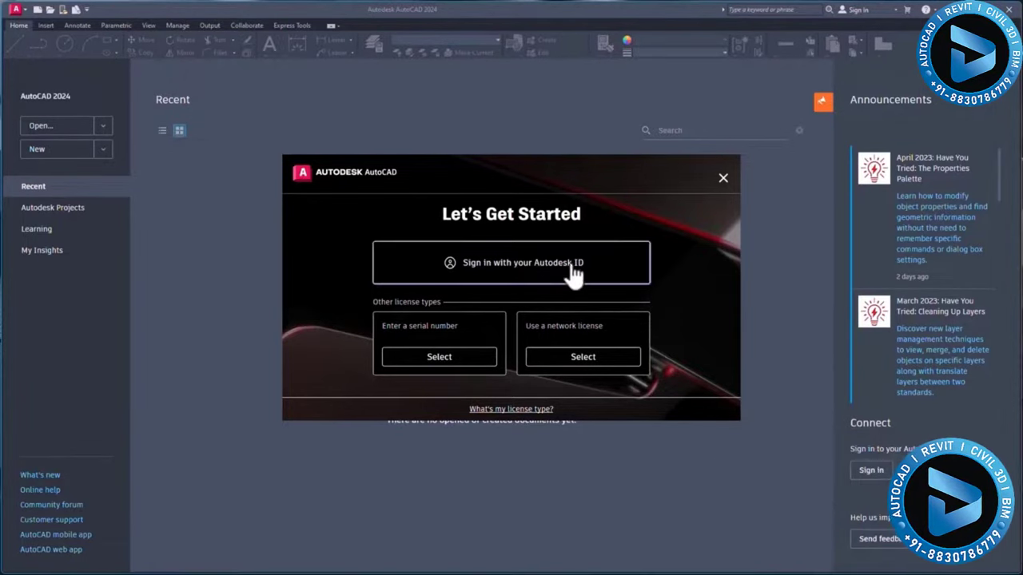
Sign in with an Autodesk ID and go back to AutoCAD from the browser
left_click(550, 272)
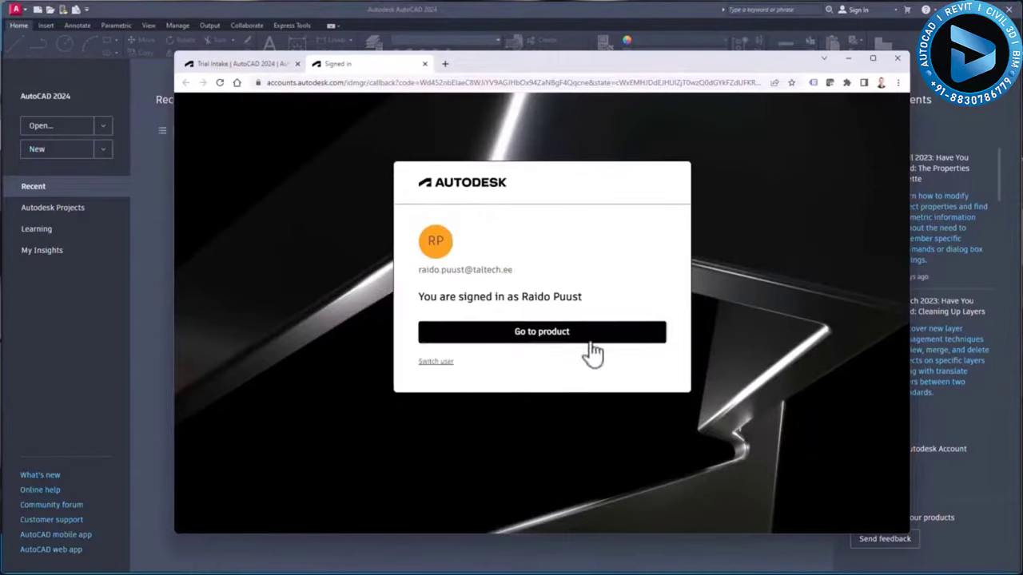
left_click(548, 337)
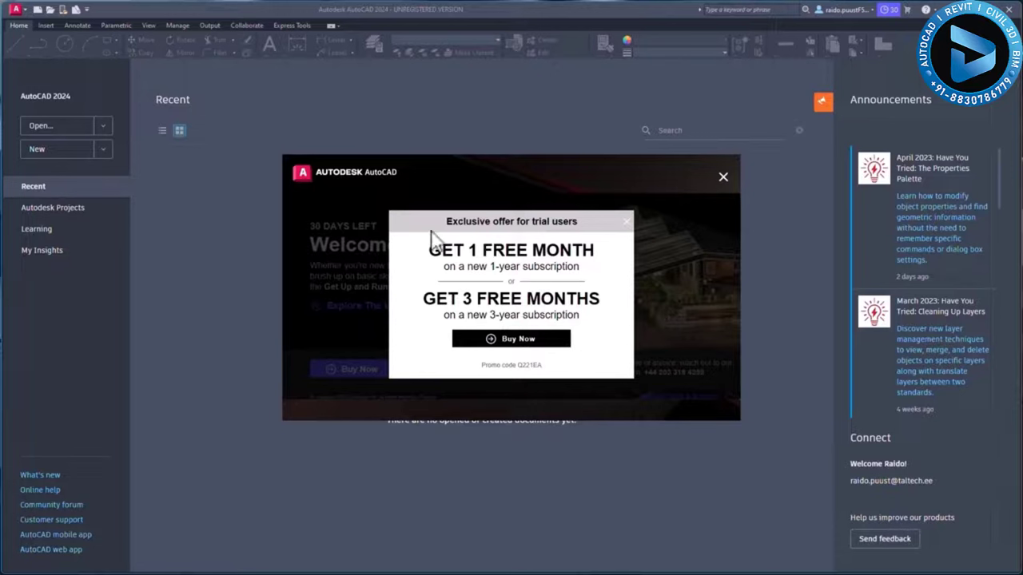
Dismiss the trial offer and welcome dialog, then view and close the 30-day trial details
left_click(628, 222)
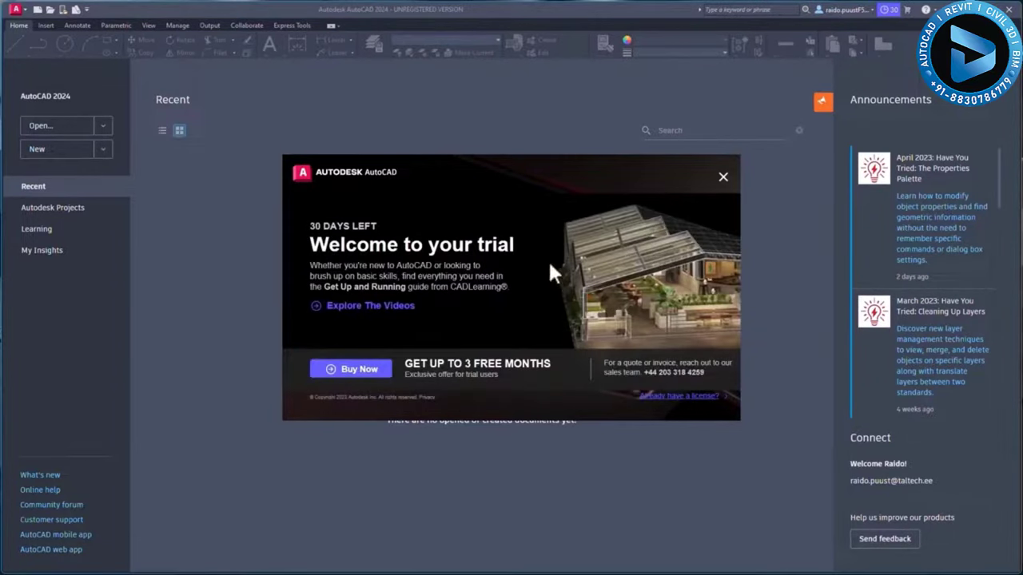
left_click(723, 179)
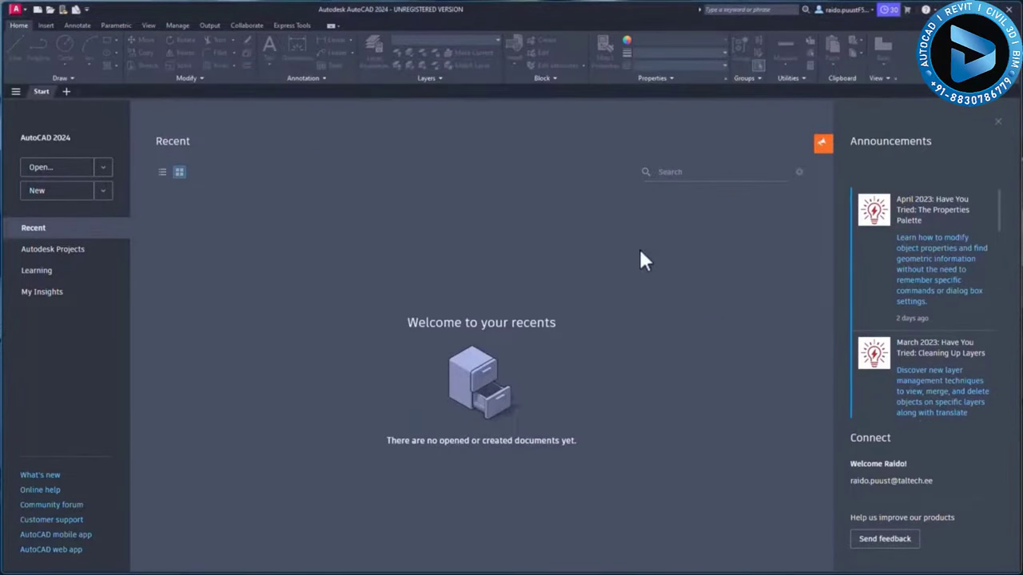
left_click(889, 10)
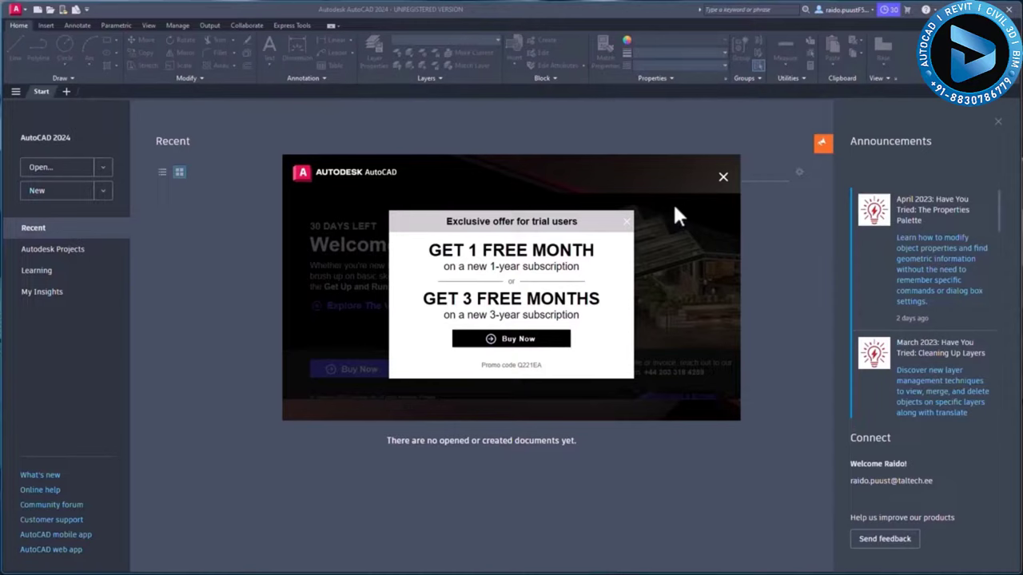
left_click(723, 177)
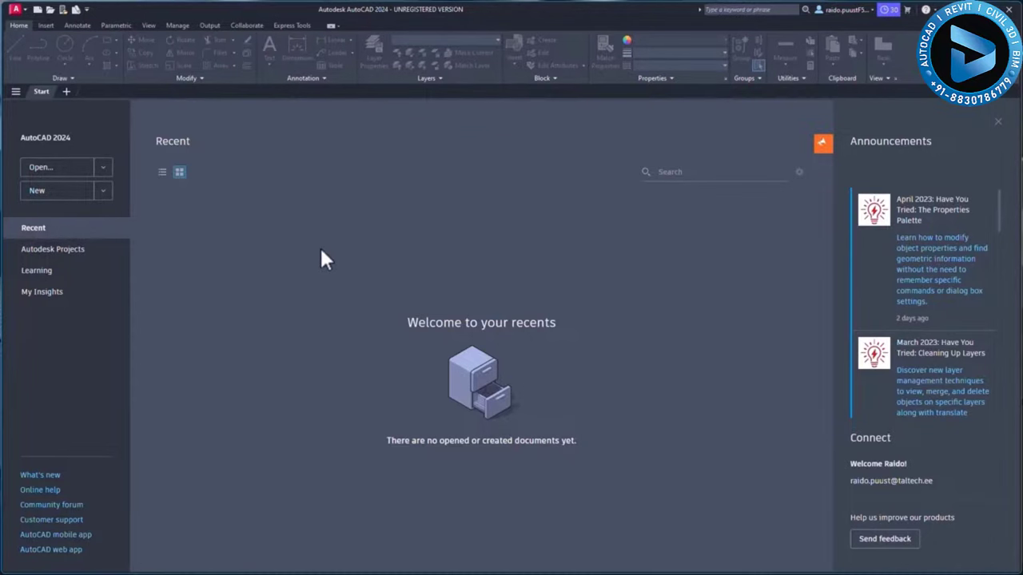
Open the Select Template dialog through the New drop-down's Browse templates option
left_click(104, 192)
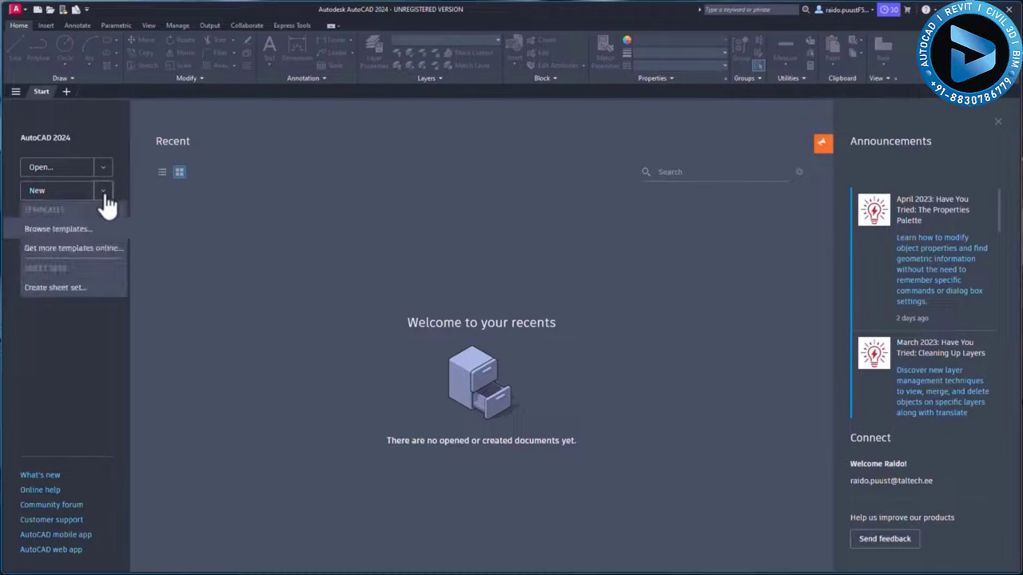
left_click(18, 8)
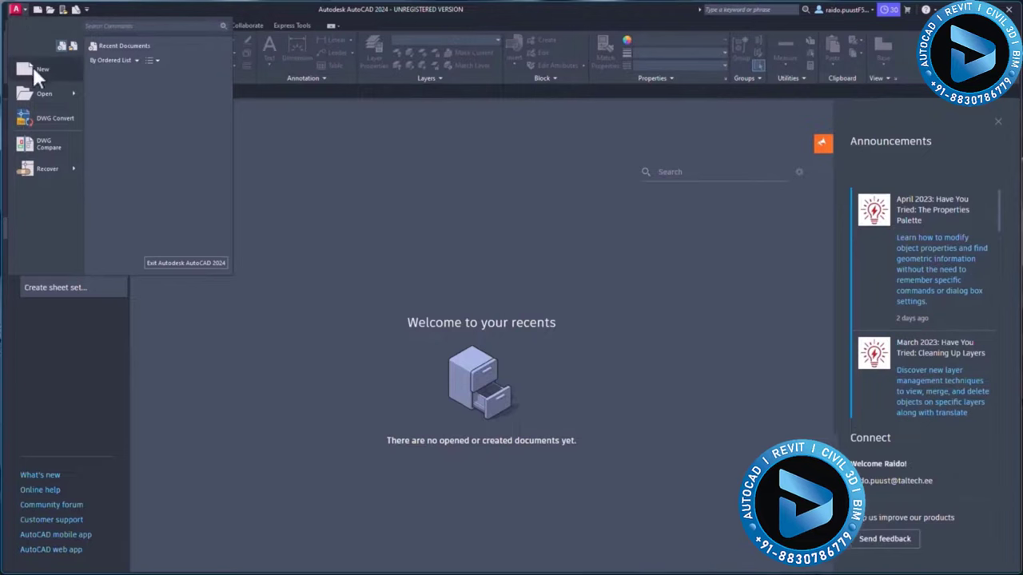
left_click(65, 349)
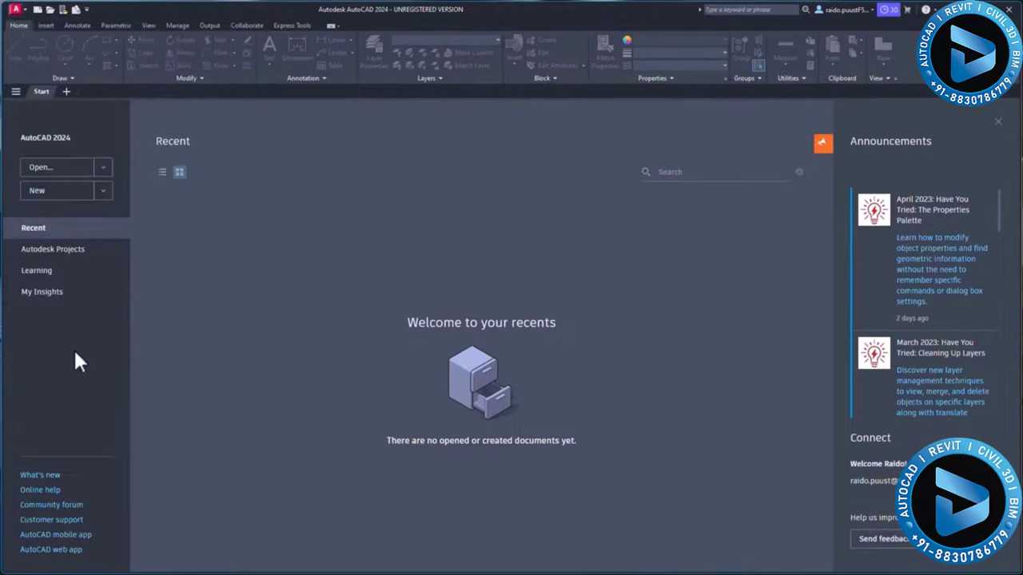
left_click(102, 192)
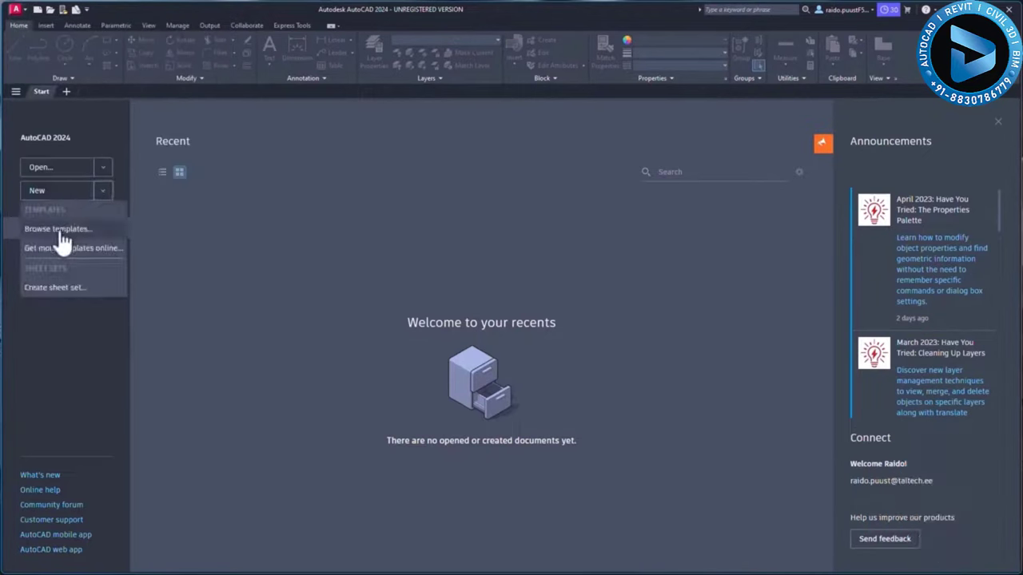
left_click(59, 229)
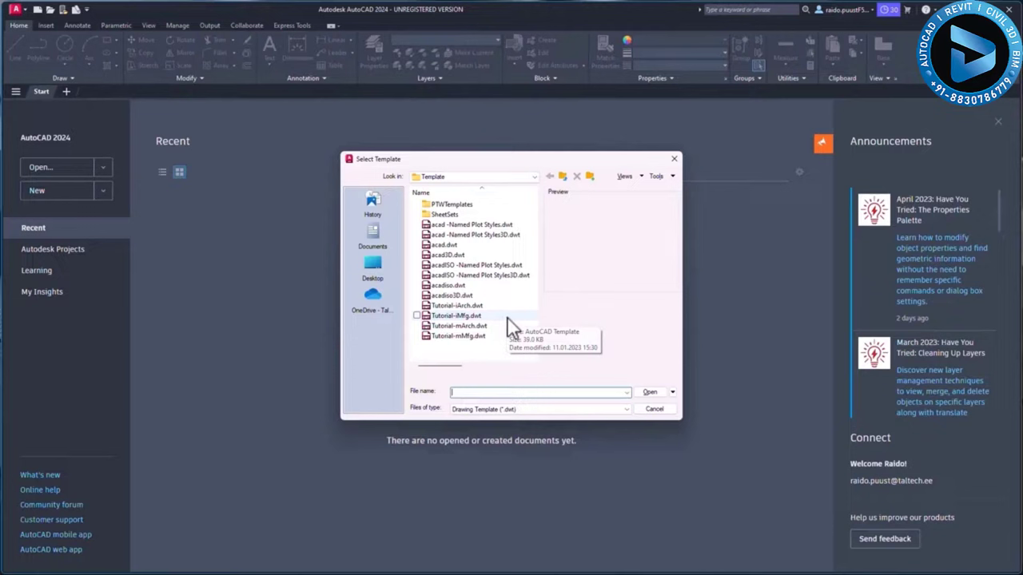
Create a new drawing, Drawing1, from the acadiso.dwt template
left_click(446, 287)
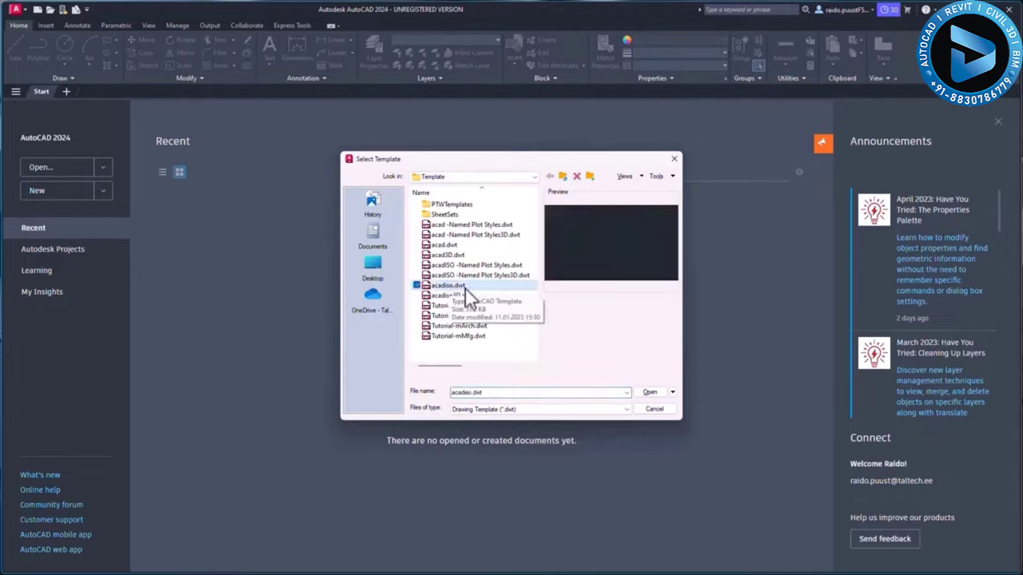
left_click(649, 392)
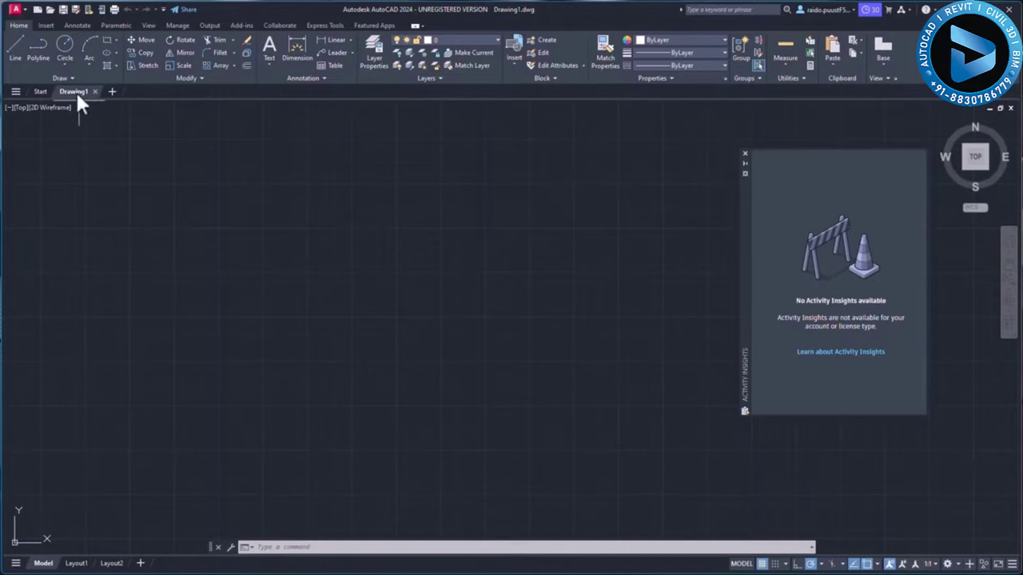
Set up Save As for Drawing1 as an AutoCAD 2018 Drawing in the Desktop folder
mouse_move(76, 93)
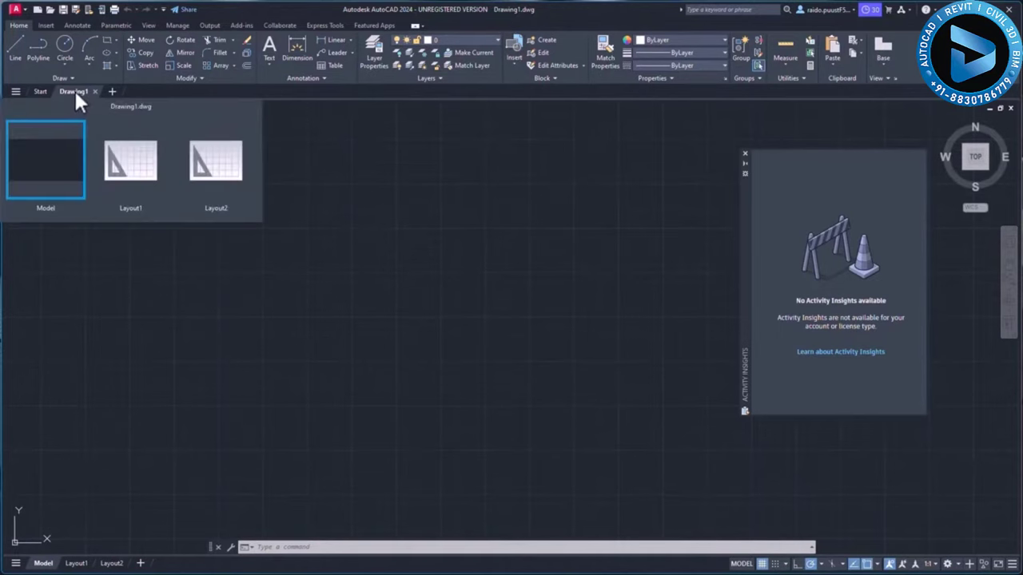
right_click(70, 96)
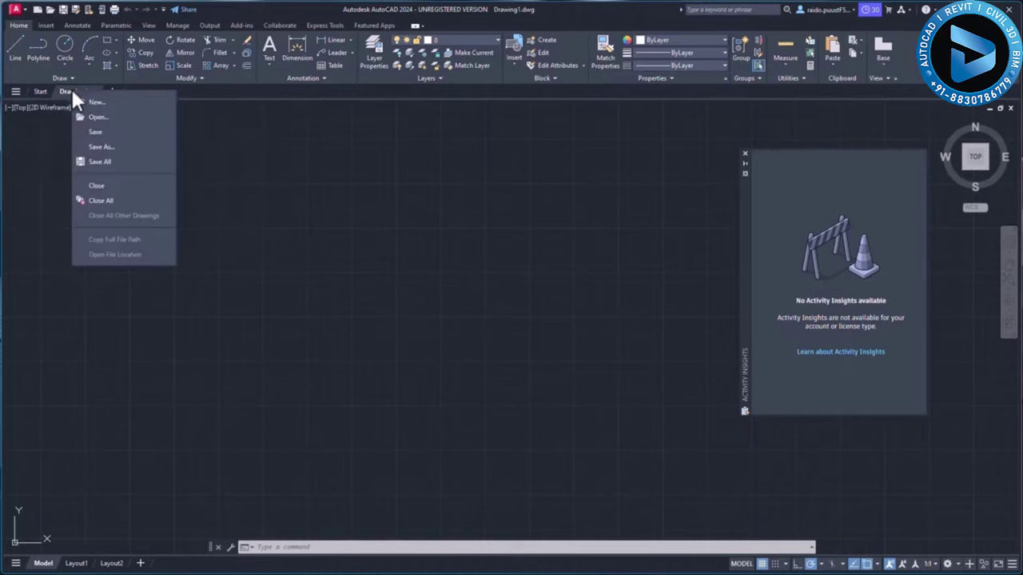
left_click(113, 149)
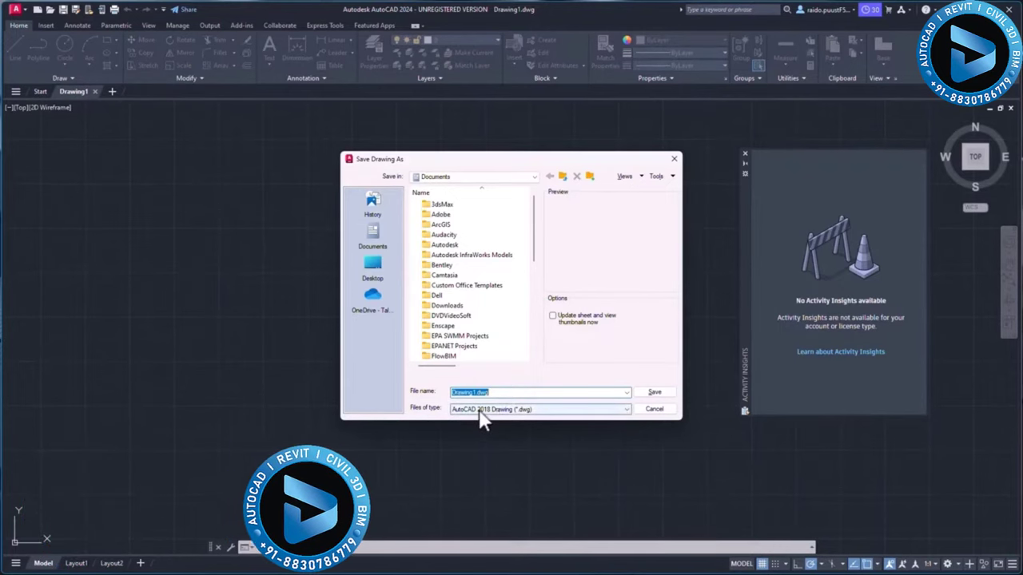
left_click(480, 411)
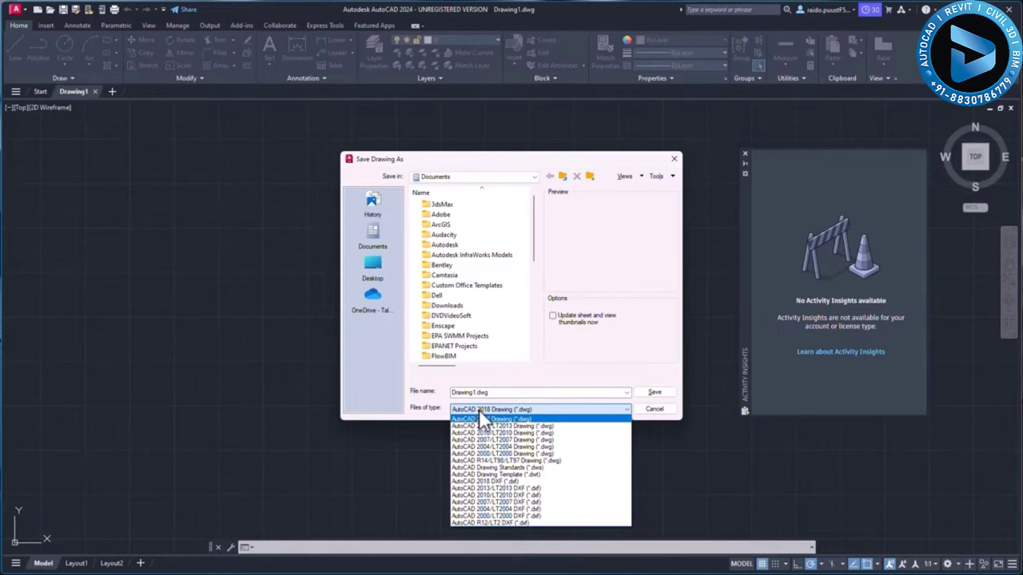
left_click(486, 419)
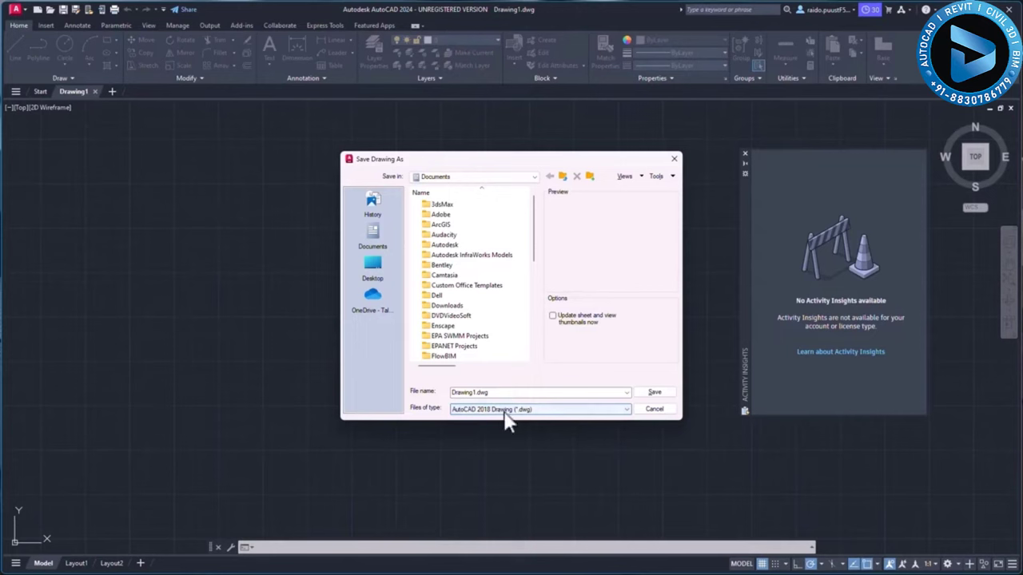
left_click(373, 267)
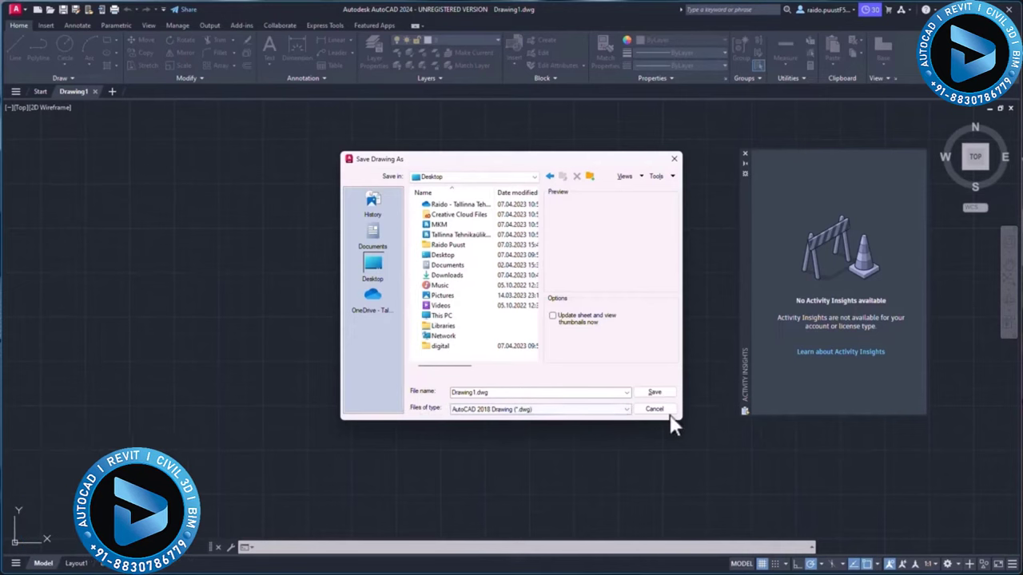
Confirm saving Drawing1.dwg to the OneDrive Desktop folder
left_click(655, 392)
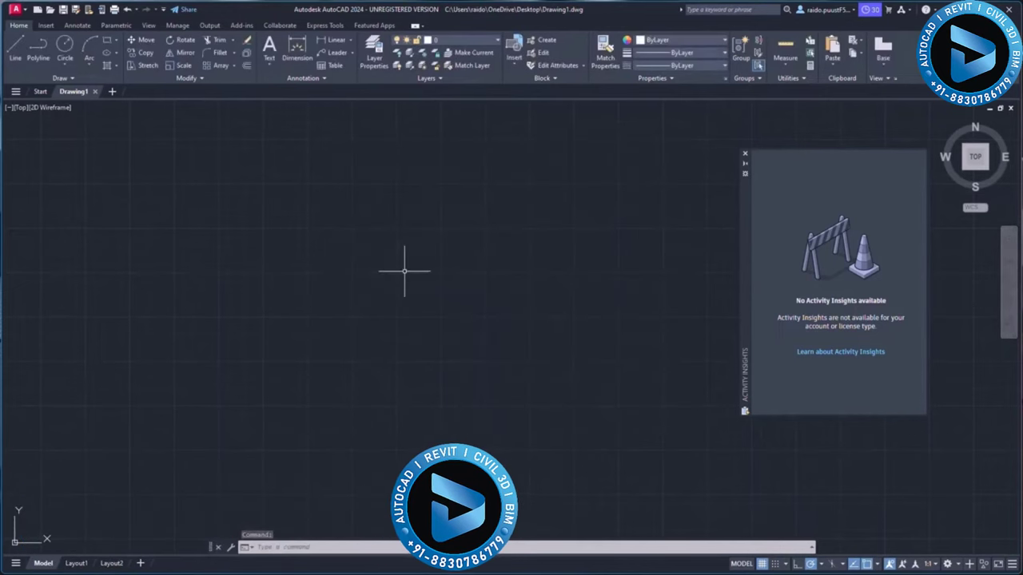